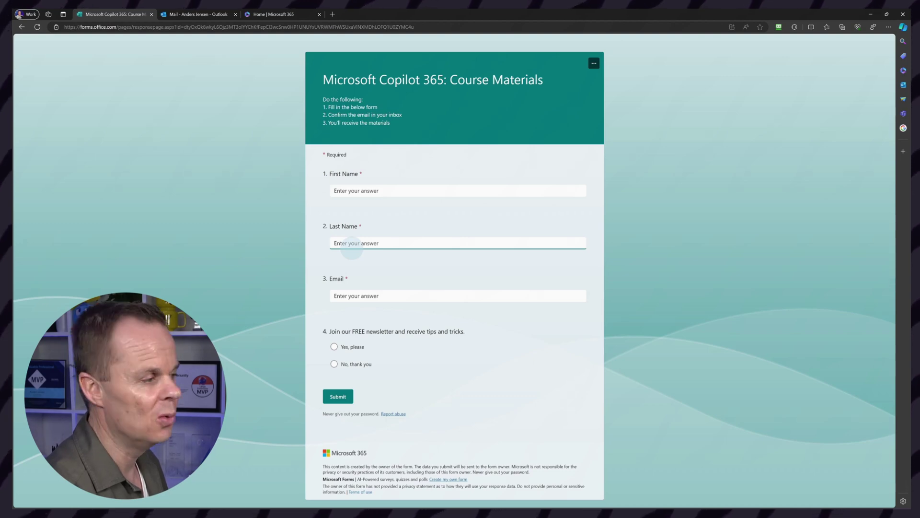
Enter your first name and e-mail address on the Copilot 365 course materials form
click(429, 208)
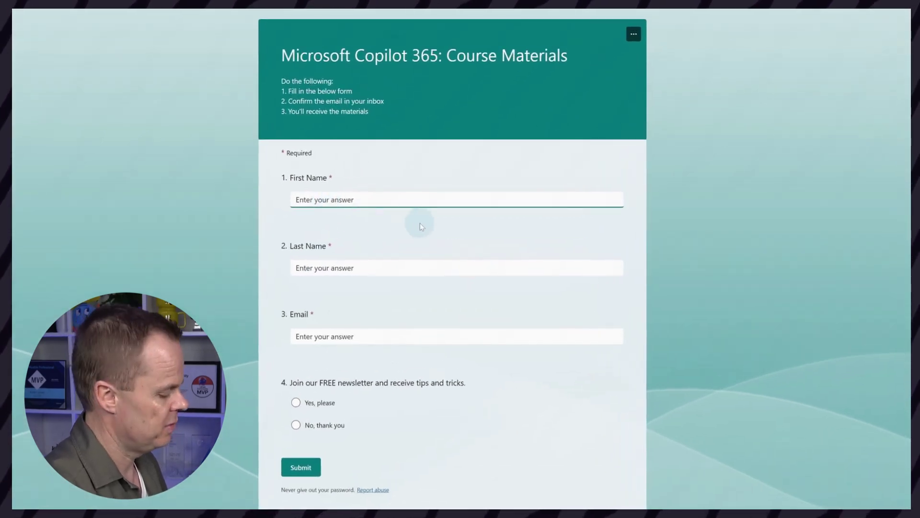
text(Anders)
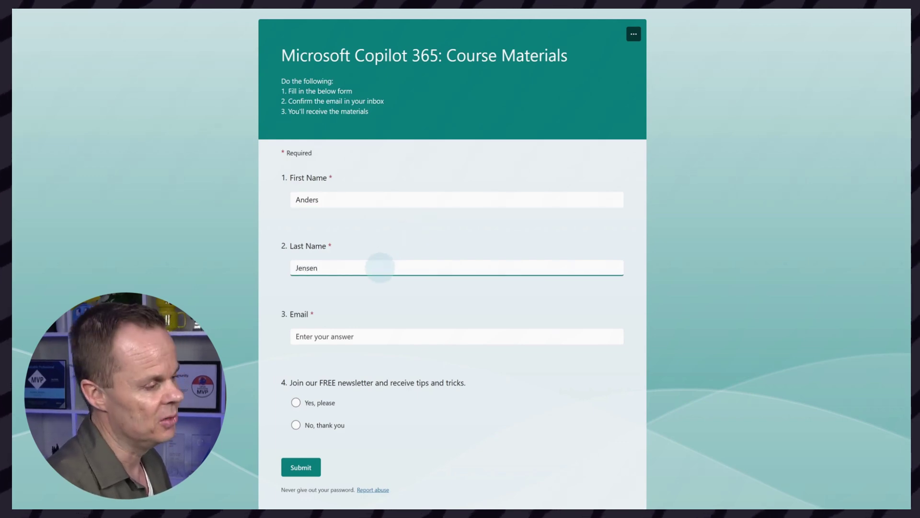
click(360, 337)
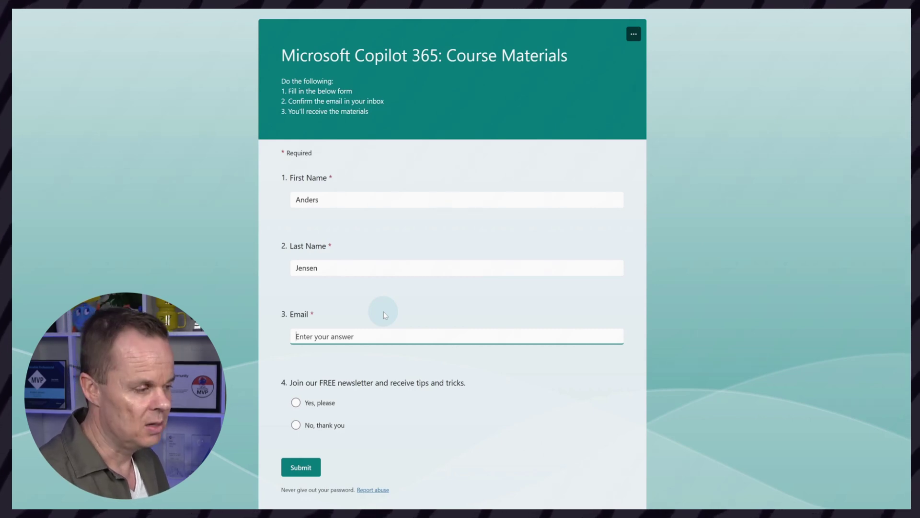
text(an)
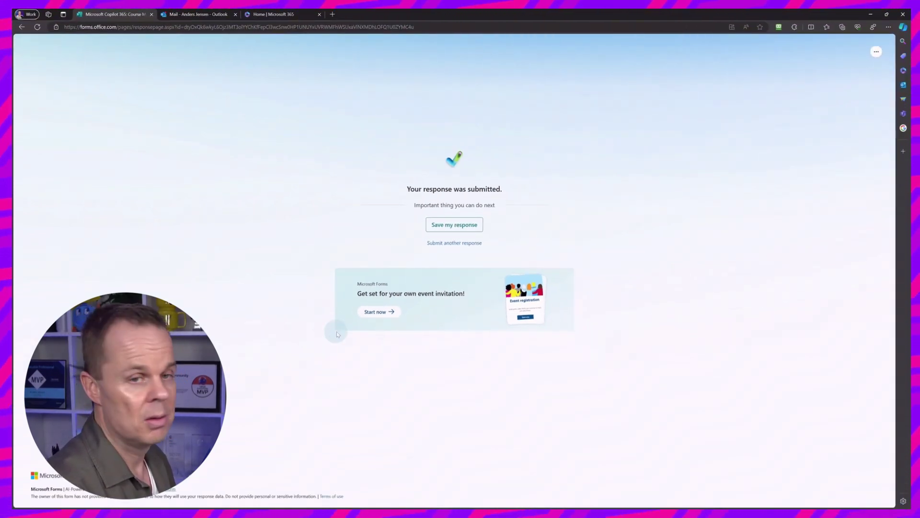
Confirm the sign-up from the 'Receive the Copilot 365 Course Materials' e-mail, then close the confirmation page
click(202, 15)
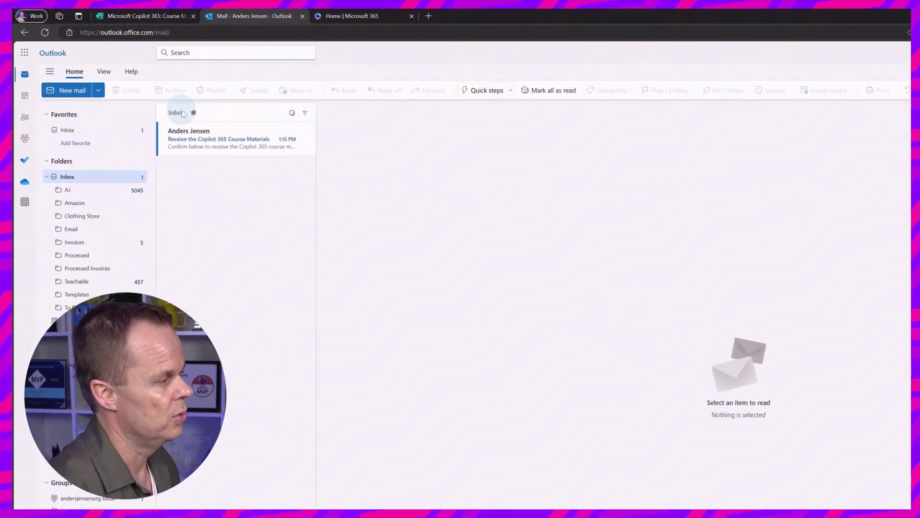
click(199, 141)
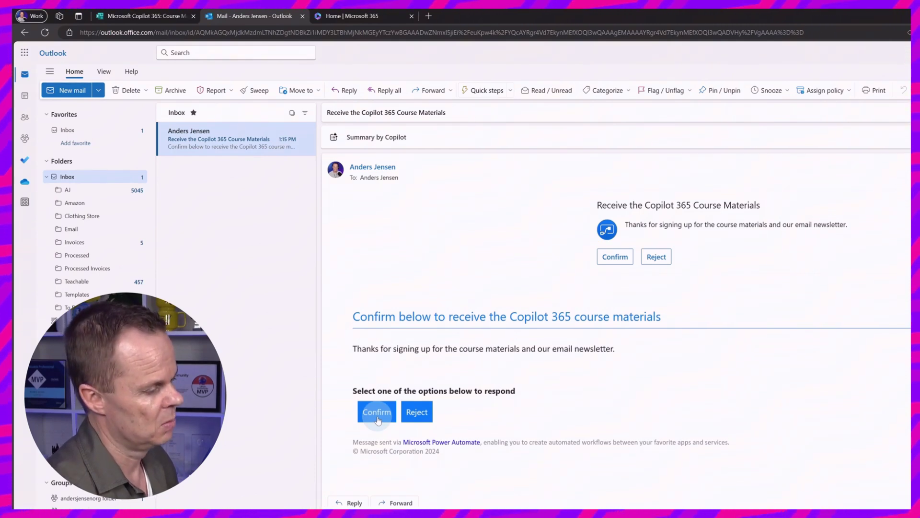
click(377, 416)
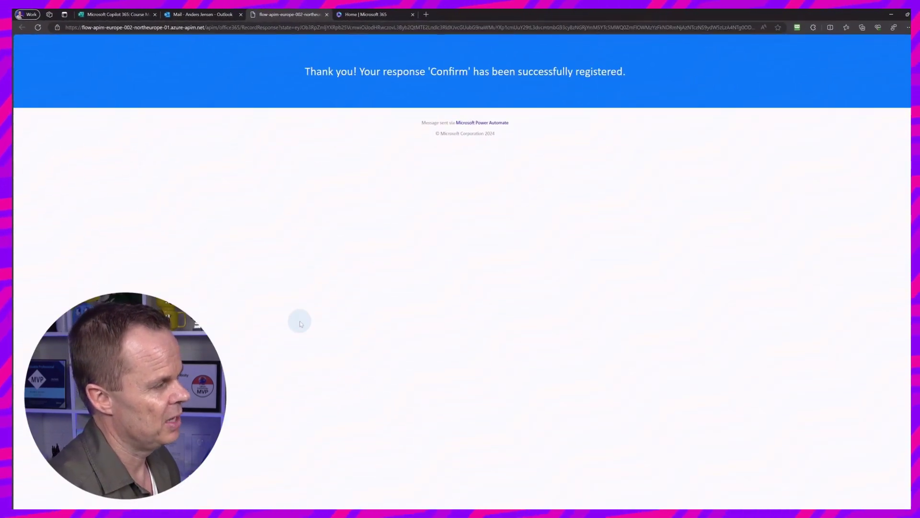
click(318, 15)
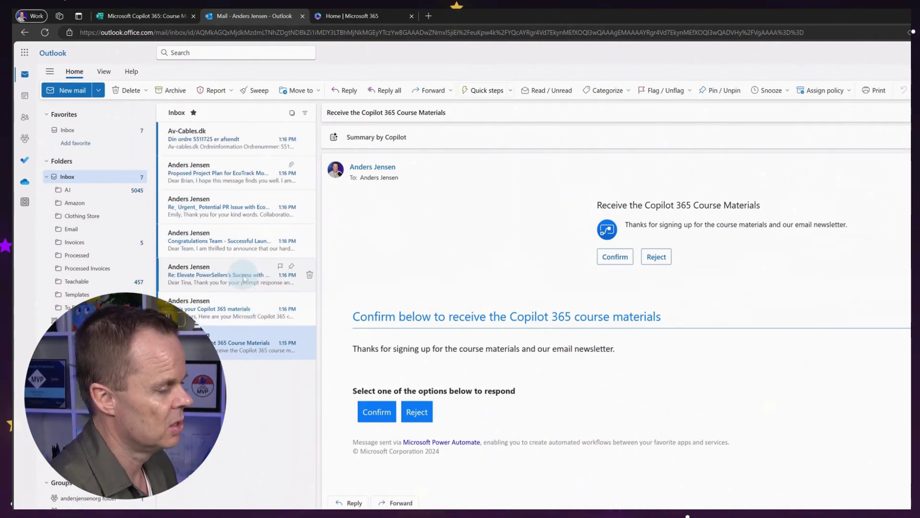
Open the 'Here's your Copilot 365 materials' message from the inbox
click(243, 276)
click(238, 310)
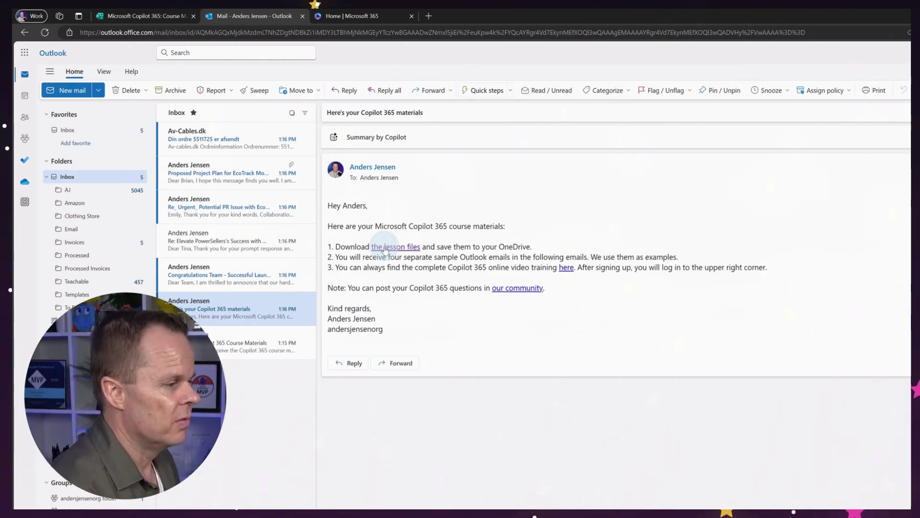
Download the shared Lesson Files folder as a zip and show it in File Explorer
click(385, 249)
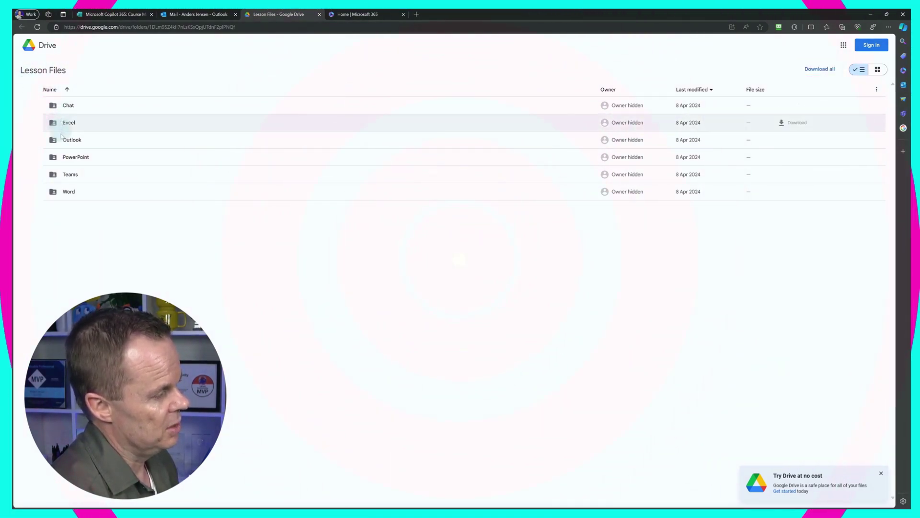
click(825, 71)
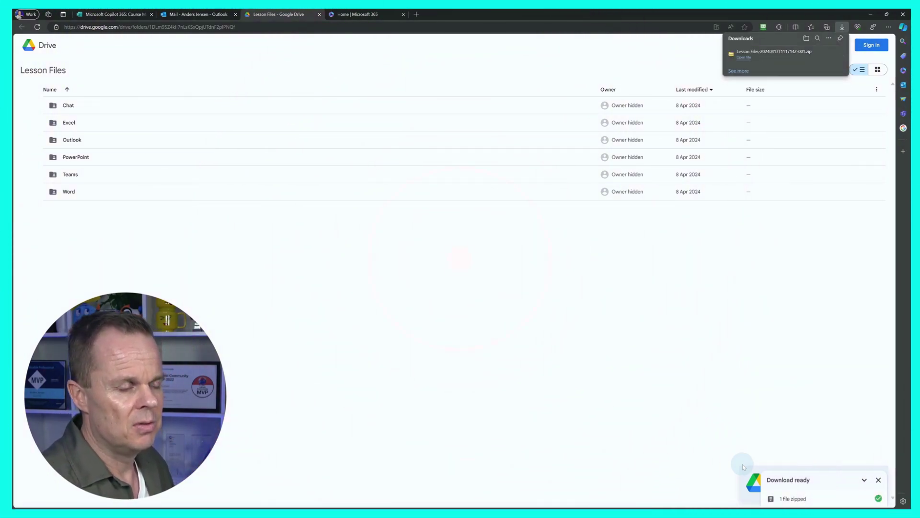
mouse_move(820, 51)
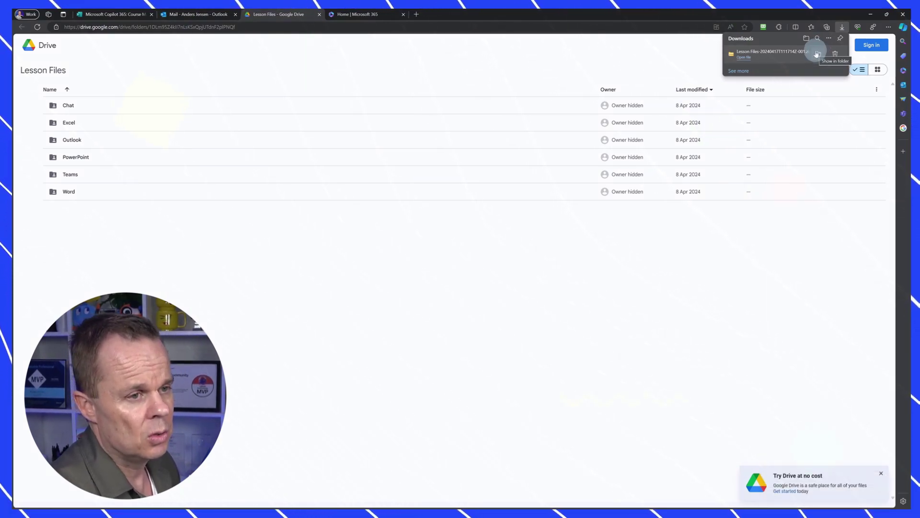
click(819, 56)
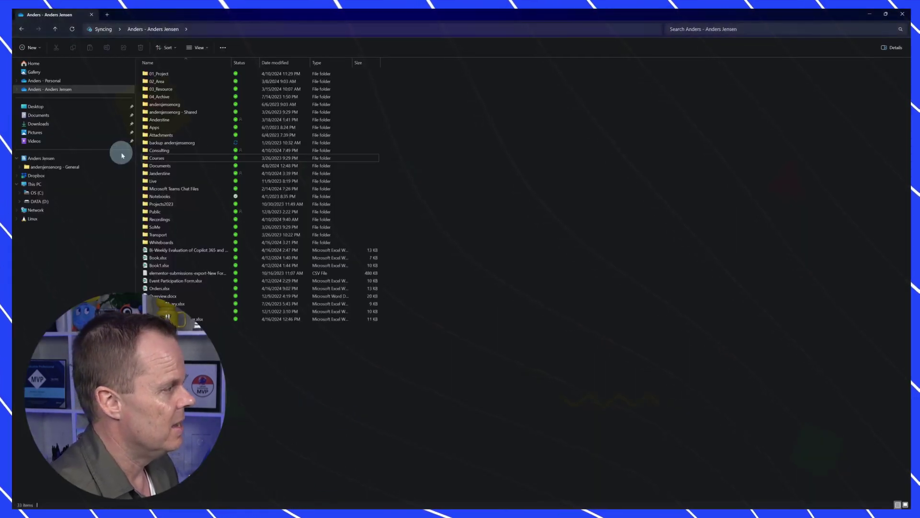
Extract the downloaded Lesson Files zip into Downloads
click(65, 124)
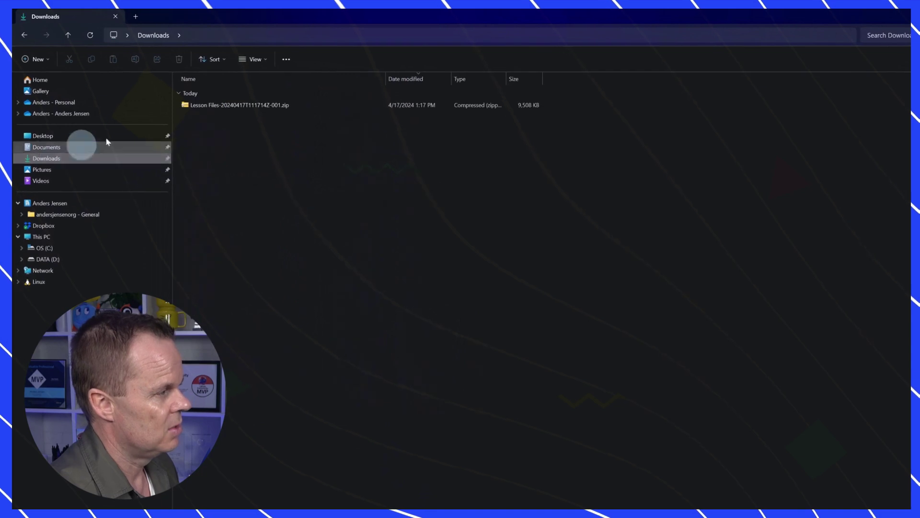
click(223, 106)
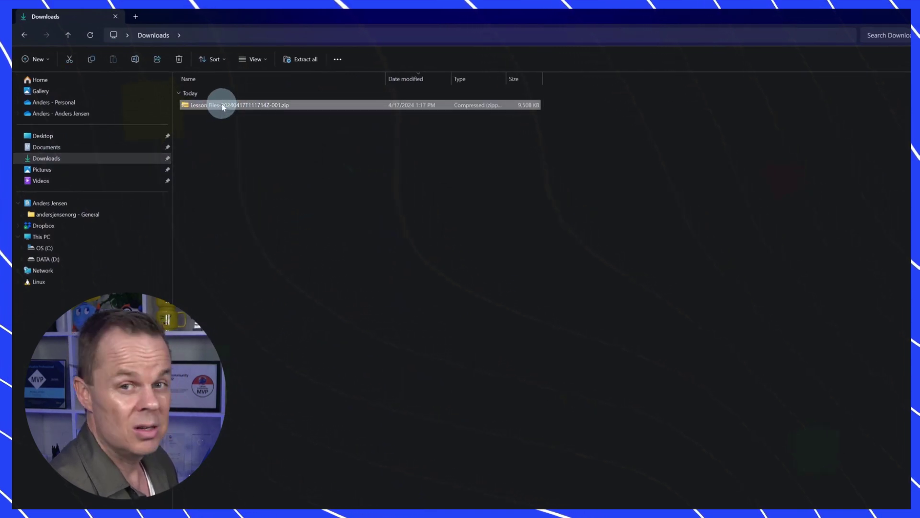
right_click(223, 107)
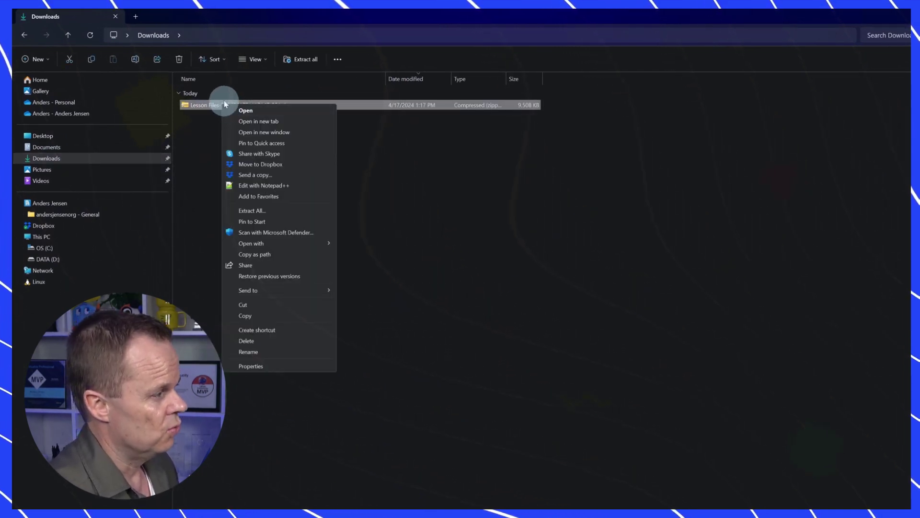
click(249, 211)
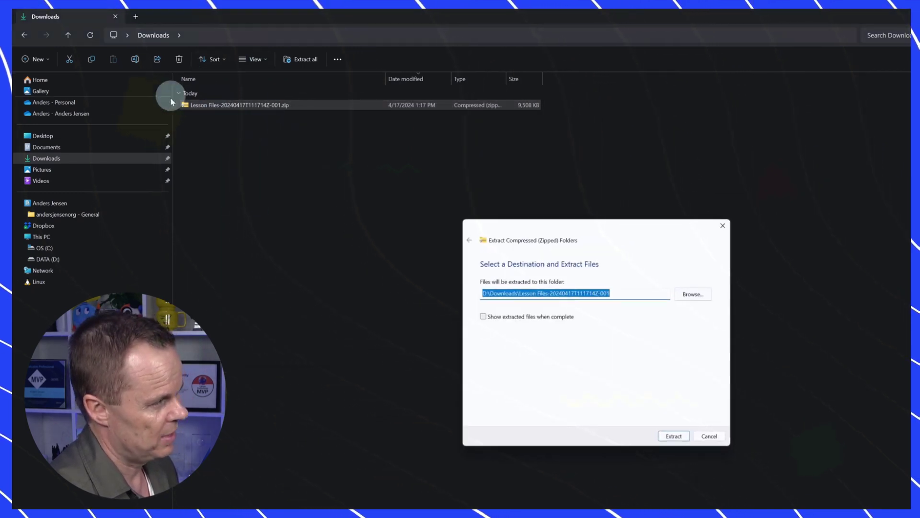
click(673, 436)
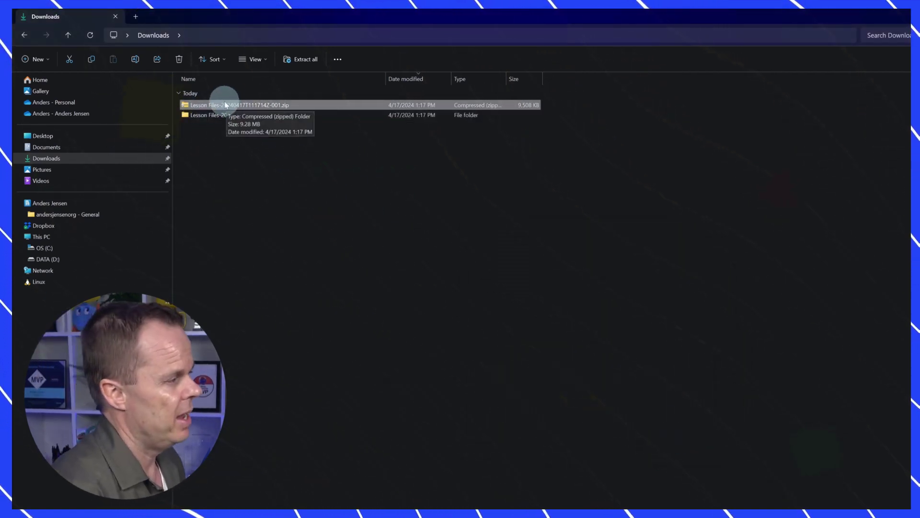
Copy the six lesson folders from the extracted Lesson Files folder
click(209, 116)
double_click(209, 116)
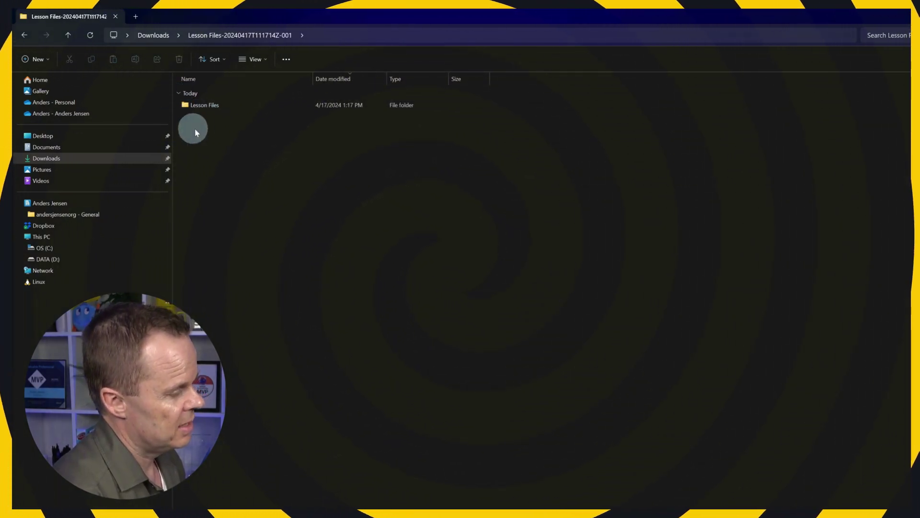
click(208, 106)
double_click(209, 106)
click(208, 107)
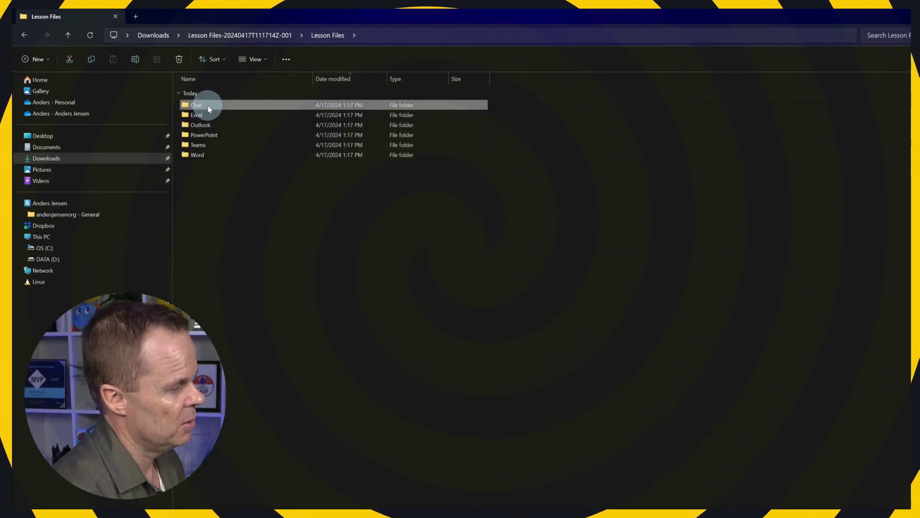
click(227, 195)
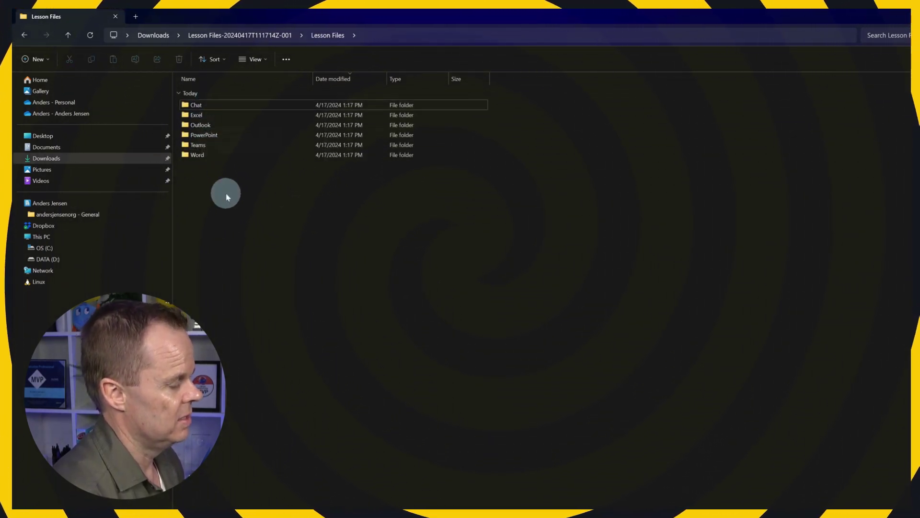
drag(233, 196, 194, 102)
key(ctrl+c)
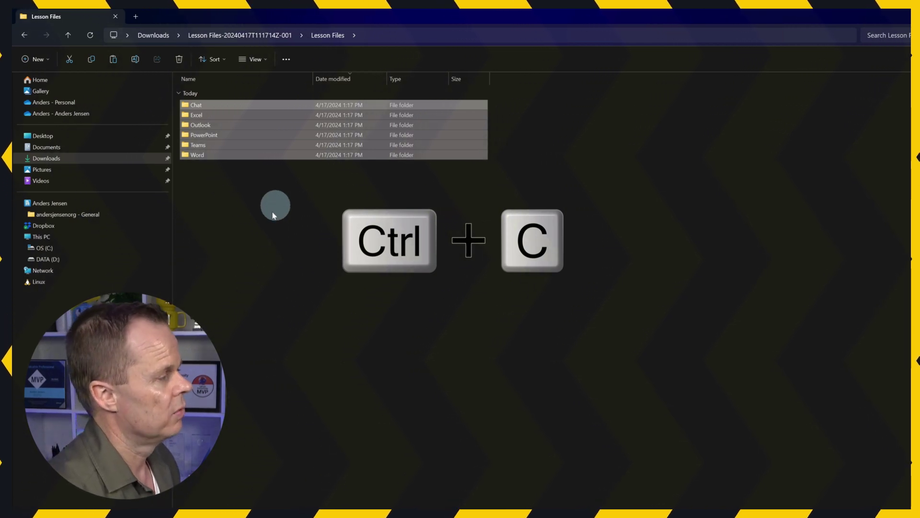
Create a 'Copilot 365 Course' folder in the synced OneDrive folder and open it
click(70, 114)
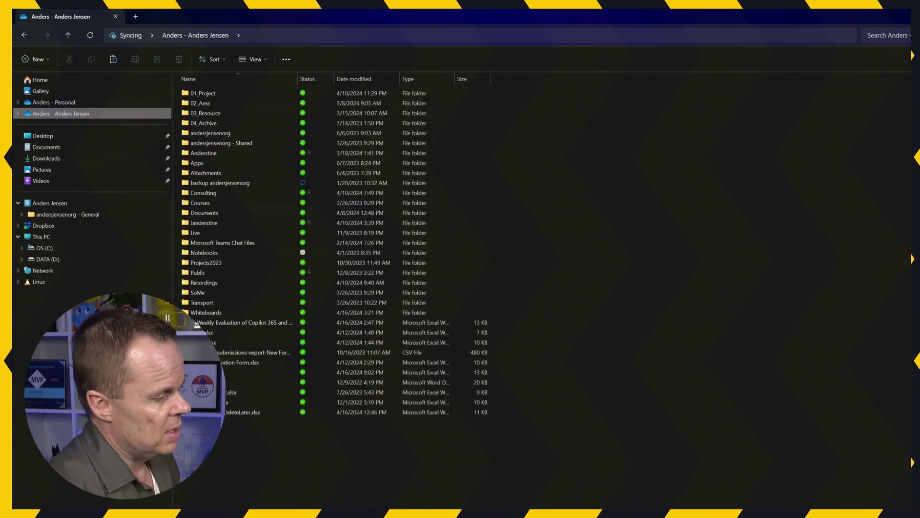
right_click(216, 489)
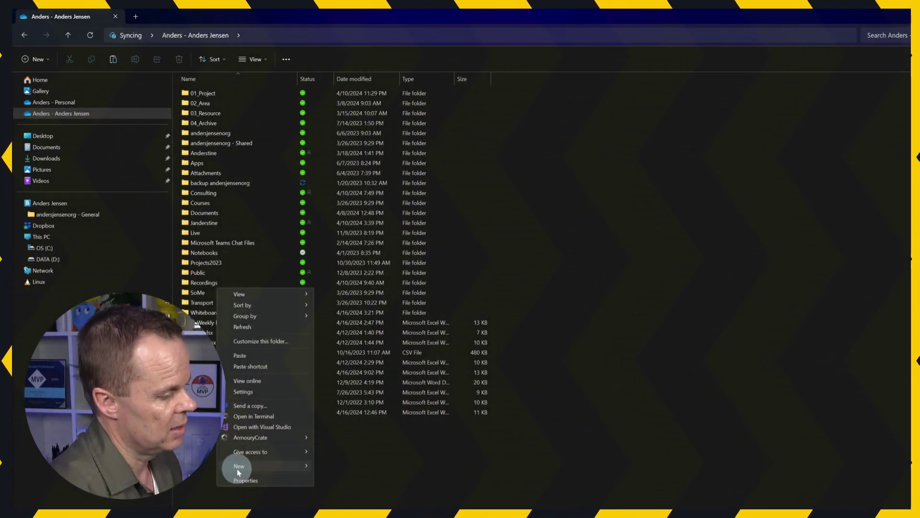
mouse_move(239, 472)
click(341, 468)
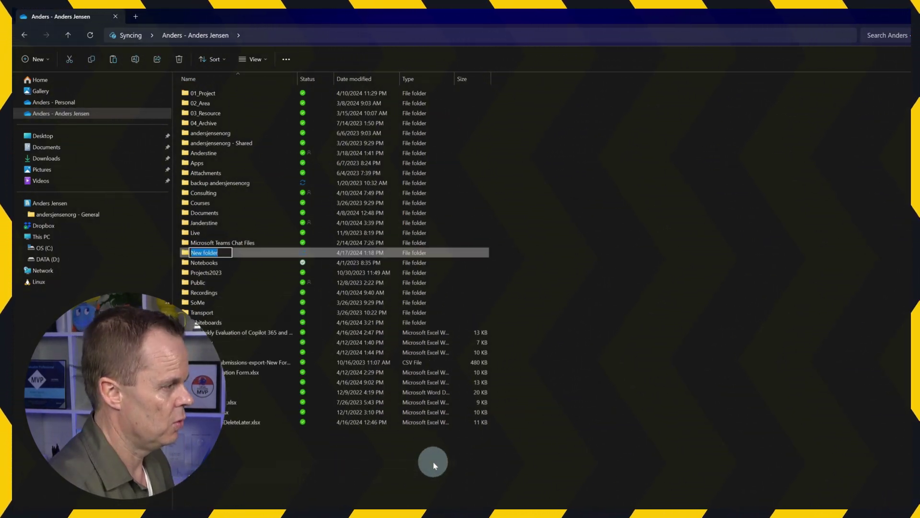
text(Copilot)
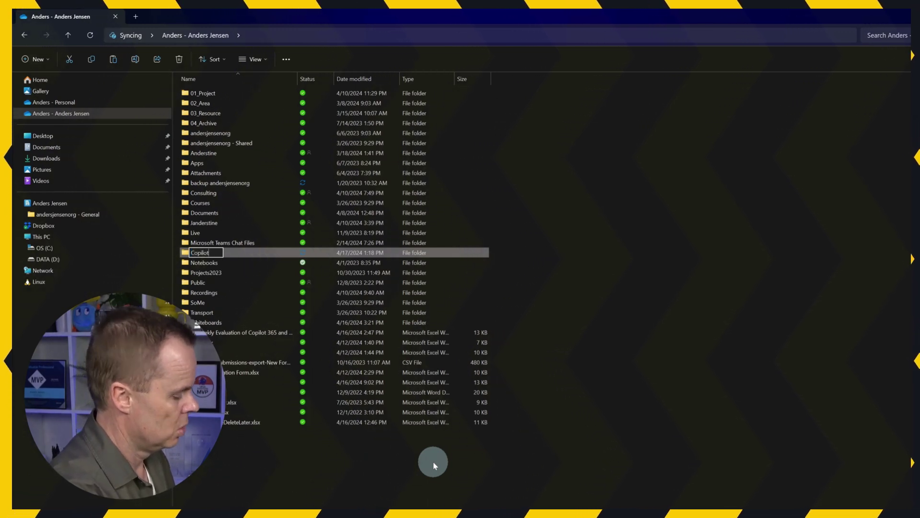
text( 365)
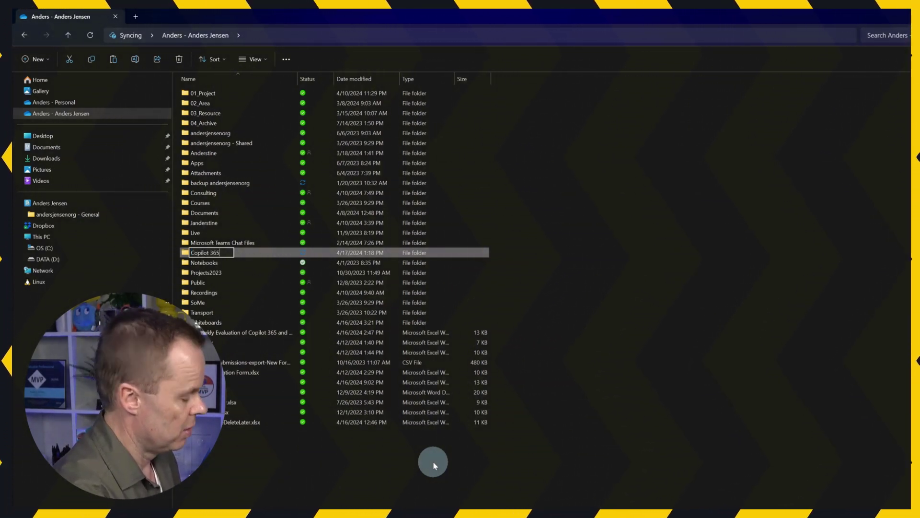
text( Cpu)
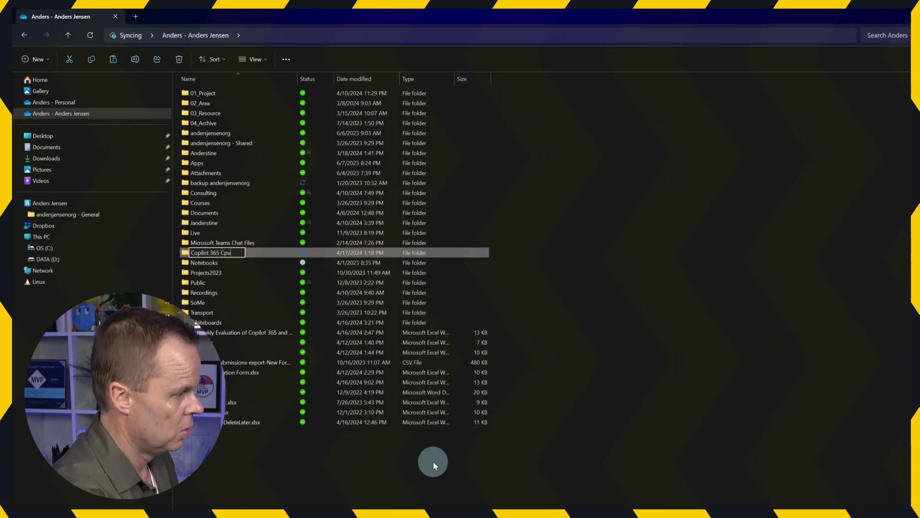
key(BackSpace)
key(BackSpace)
text(ourse)
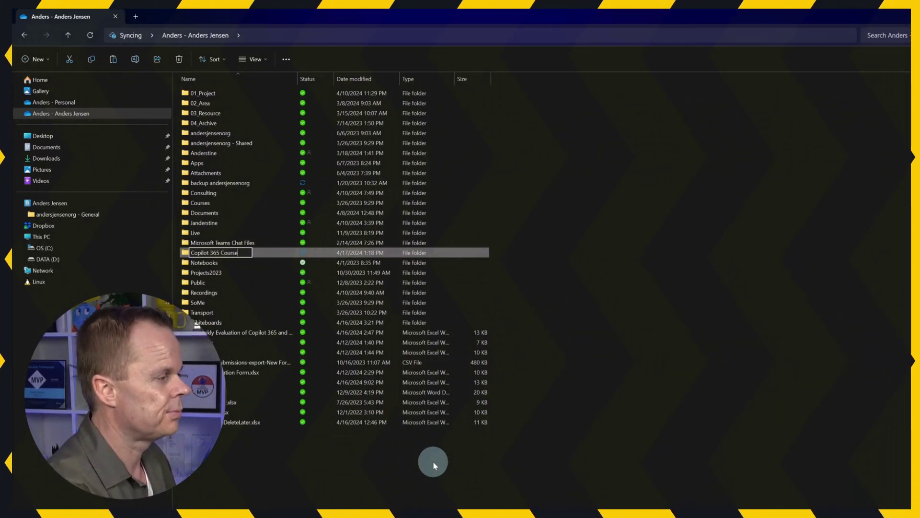
key(Return)
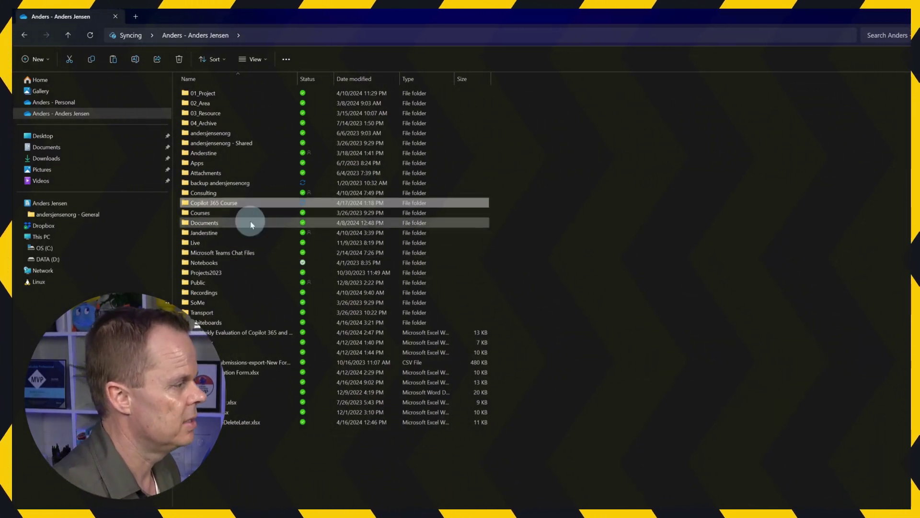
double_click(223, 206)
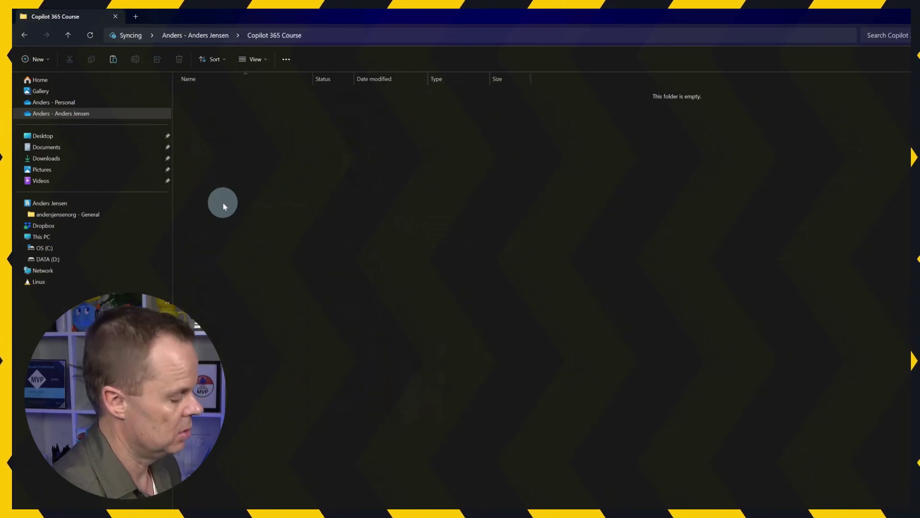
Paste the six lesson folders into Copilot 365 Course and open Chat
key(ctrl+v)
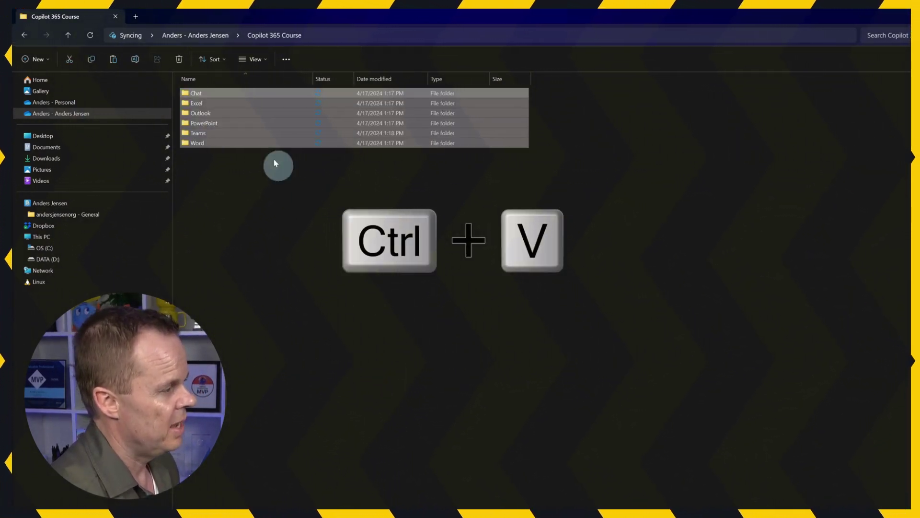
click(401, 188)
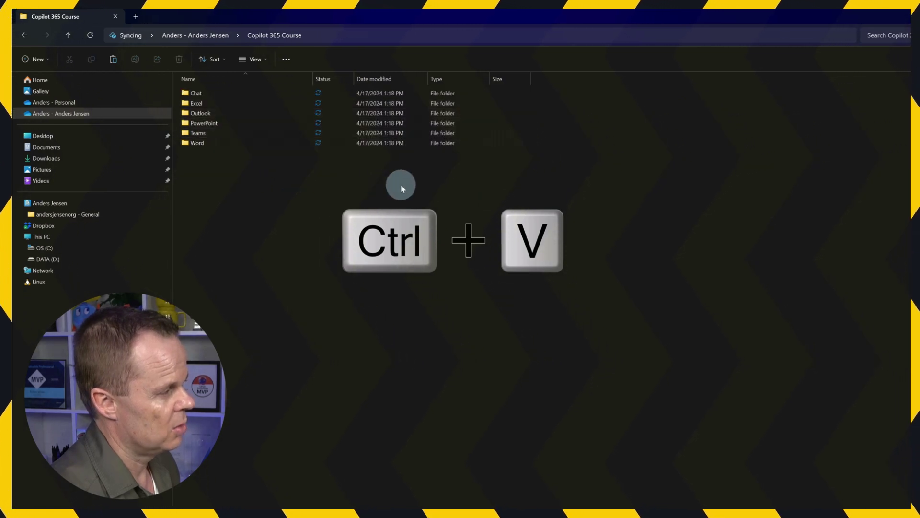
double_click(201, 94)
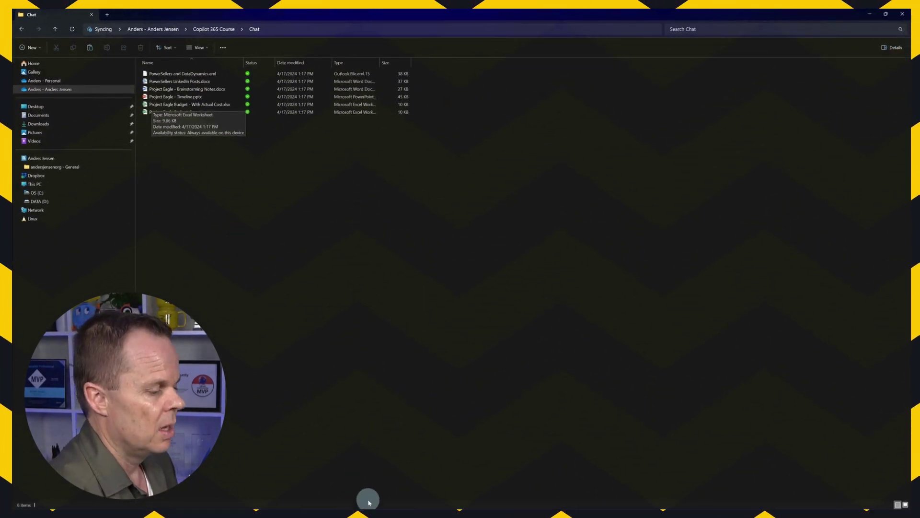
Show the Microsoft 365 app list from the Home page in Edge
click(371, 507)
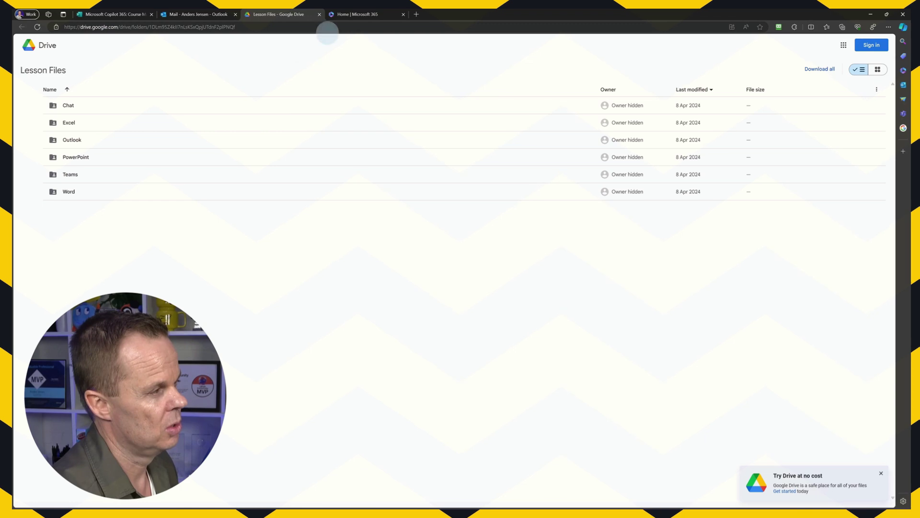
click(359, 15)
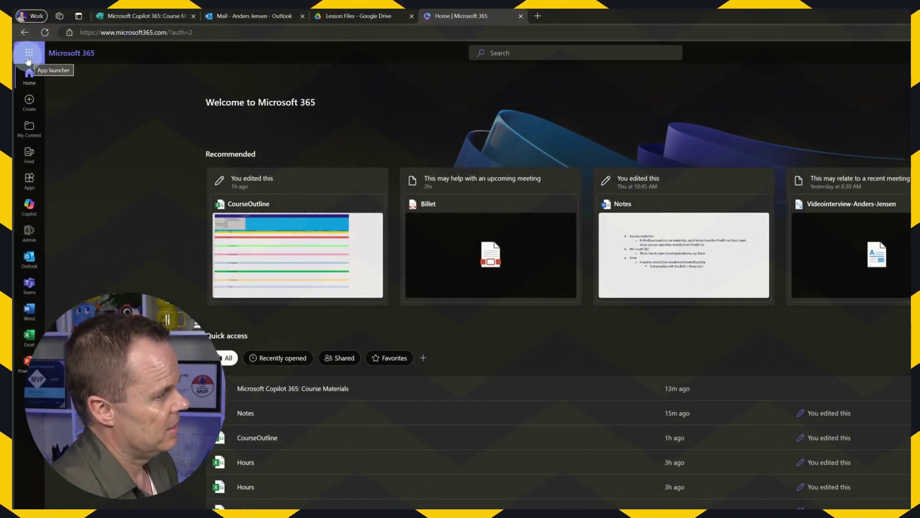
click(27, 57)
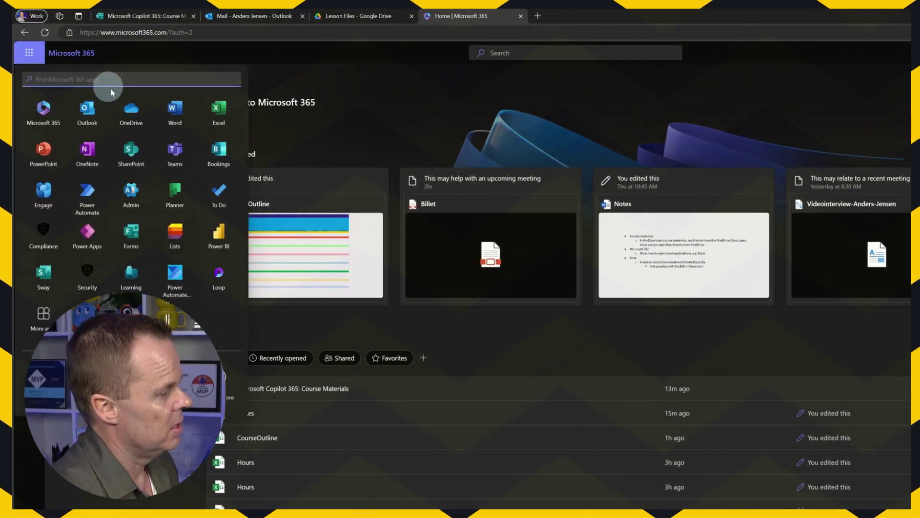
Open OneDrive on the web and go to My files
click(131, 115)
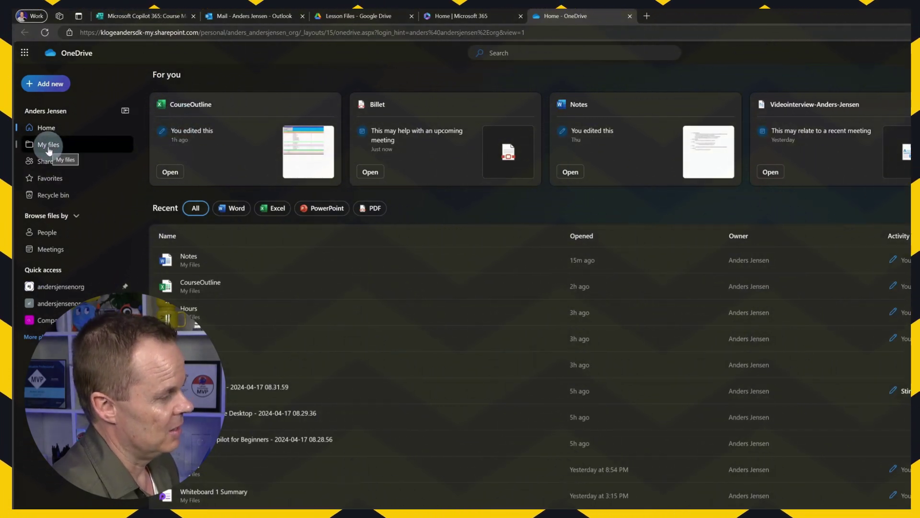
click(48, 146)
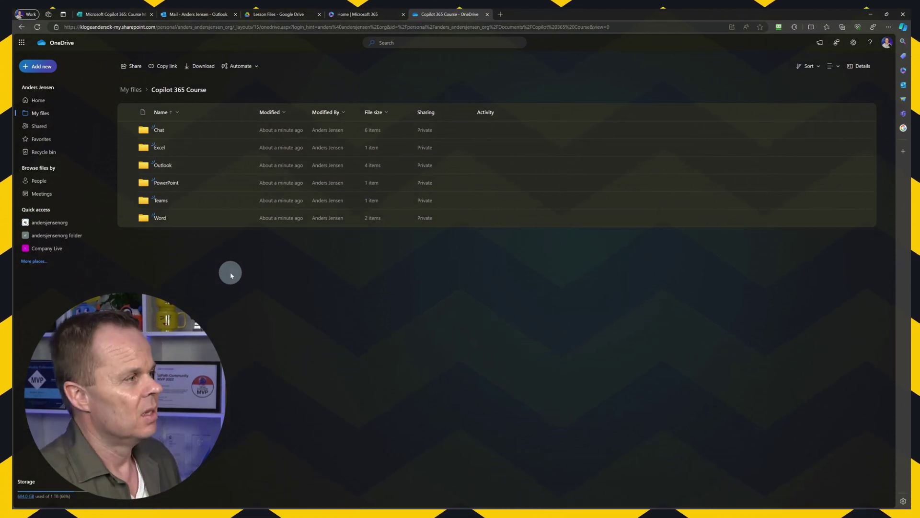
Follow the 'our community' link in the Copilot 365 materials e-mail
click(191, 15)
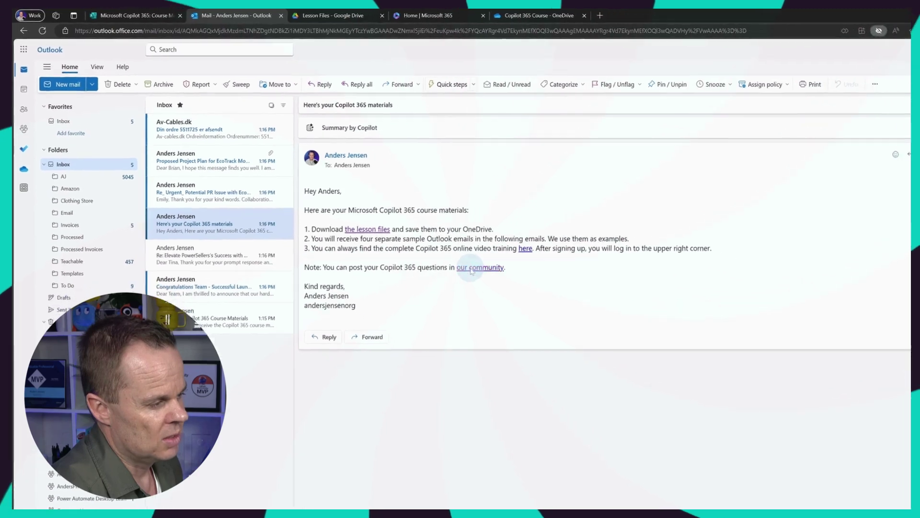
click(508, 290)
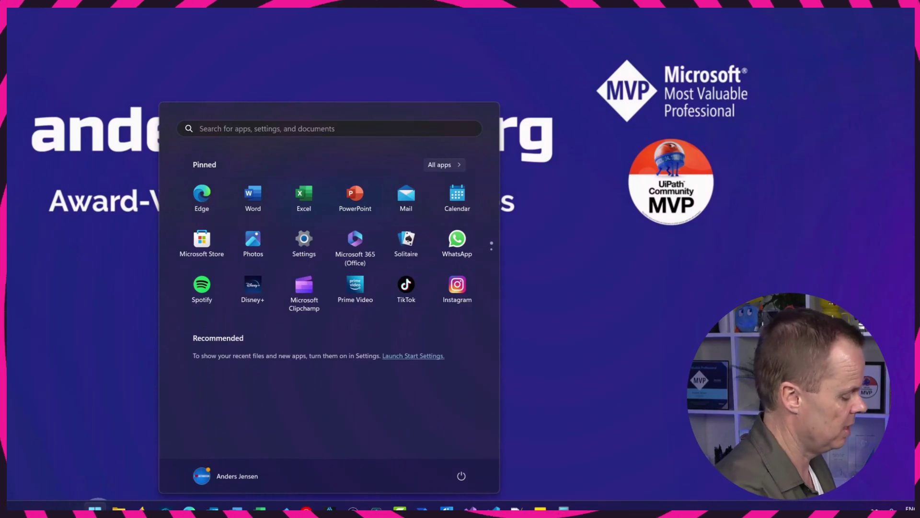
Launch the locally installed Excel app by searching 'excel' in the Start menu
text(powerpoint)
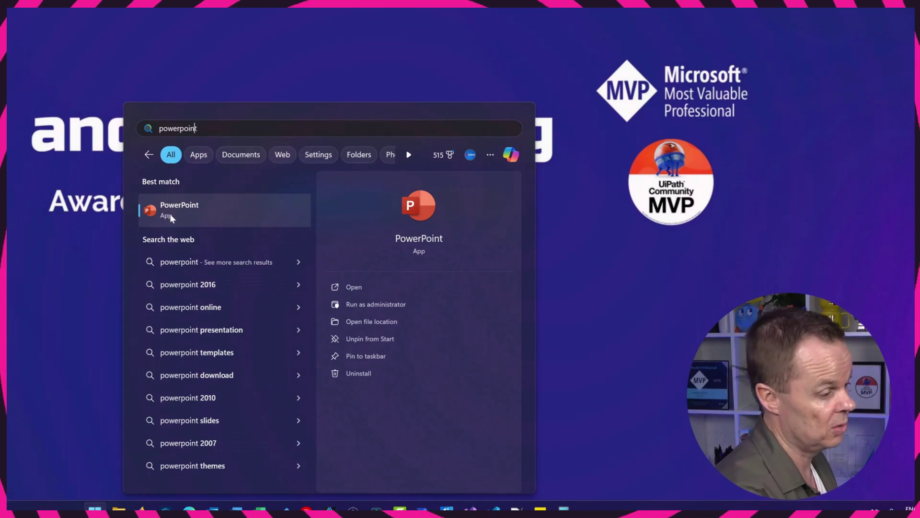
key(BackSpace)
key(BackSpace)
key(BackSpace)
key(BackSpace)
key(BackSpace)
key(BackSpace)
key(BackSpace)
key(BackSpace)
key(BackSpace)
key(BackSpace)
text(excel)
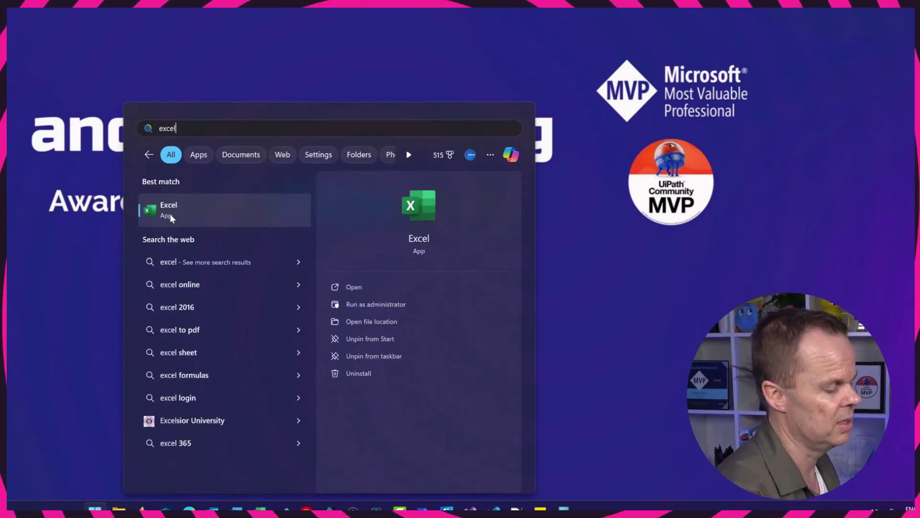
click(170, 211)
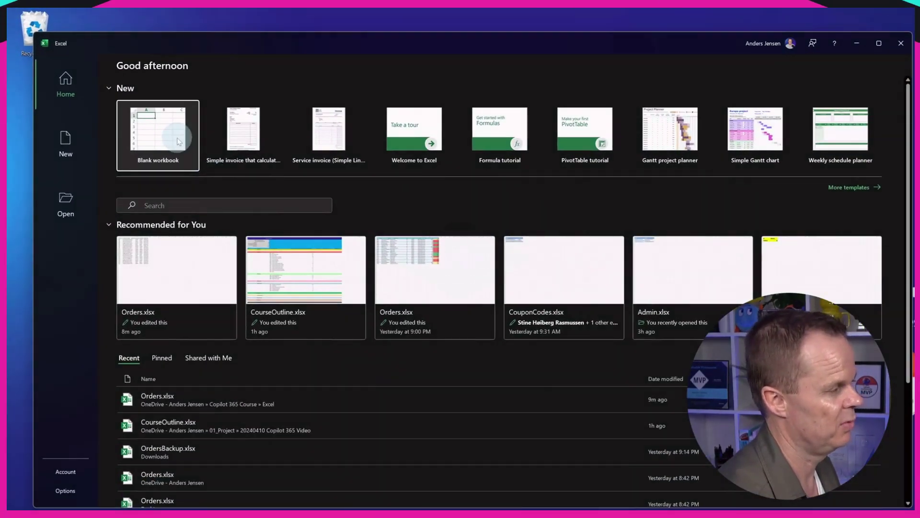
Start a new blank Excel workbook, Book1, from the Excel start screen
click(169, 131)
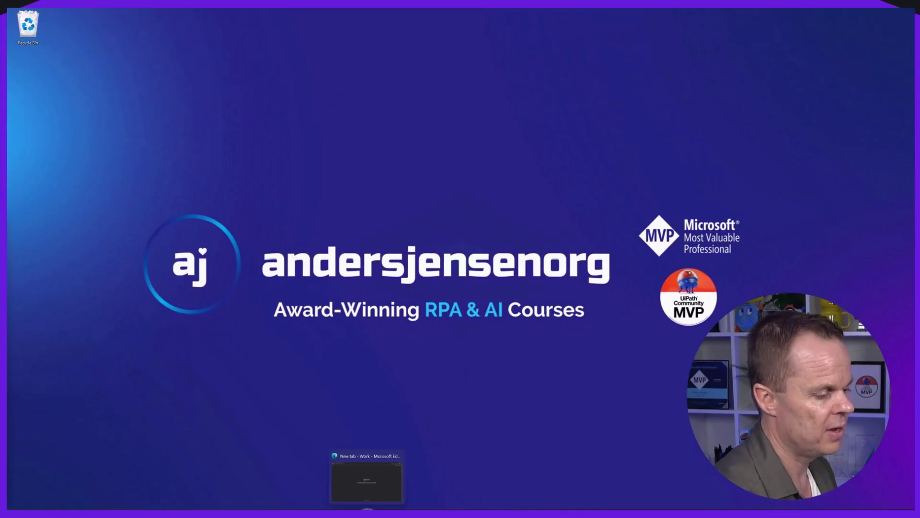
Load the Microsoft 365 Home page at microsoft365.com in Edge
click(367, 509)
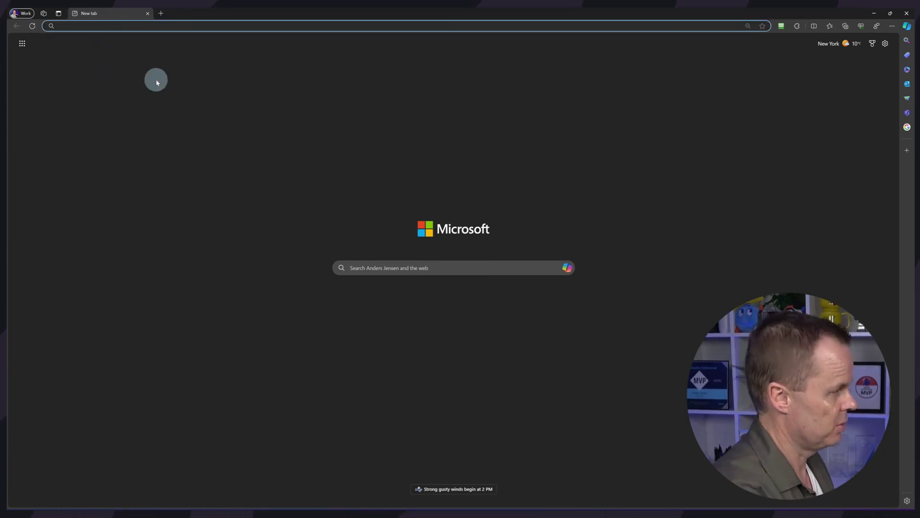
text(mic)
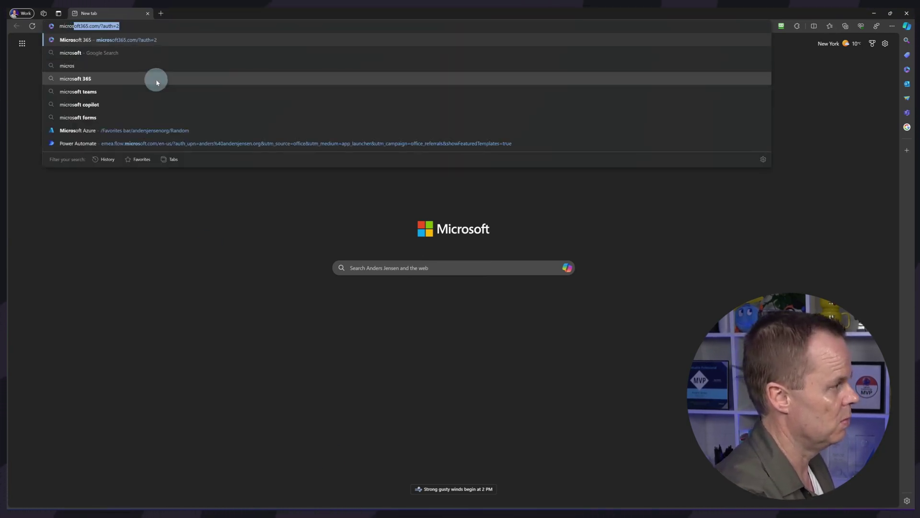
text(rosoft365.com)
key(Return)
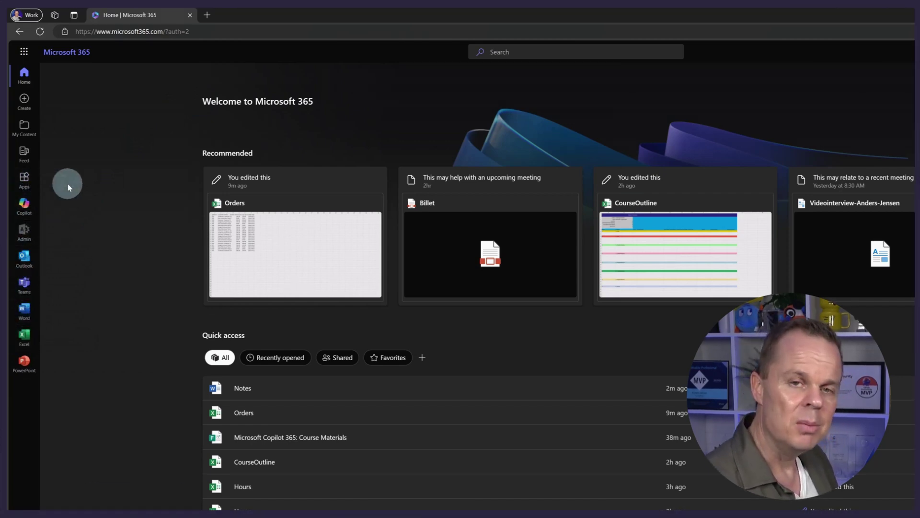
Search the Microsoft 365 apps for 'whiteboard' and launch Microsoft Whiteboard in a new tab
click(24, 54)
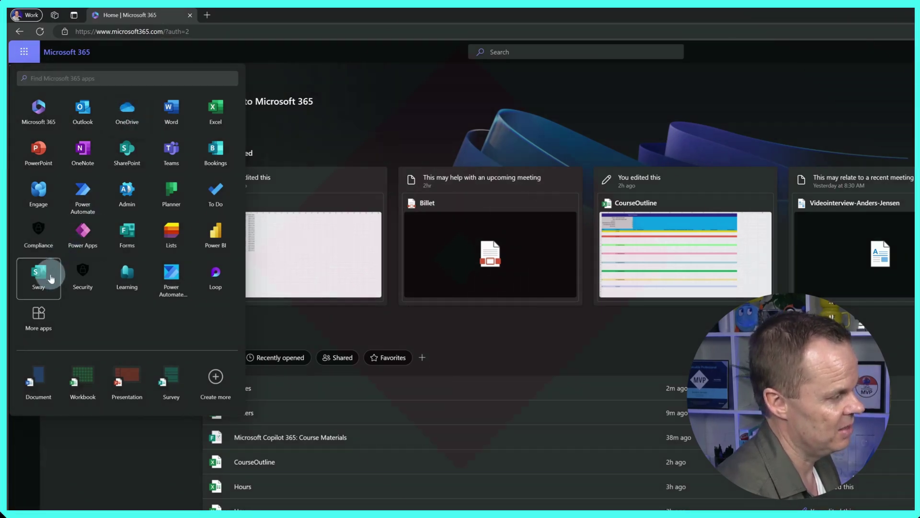
click(41, 314)
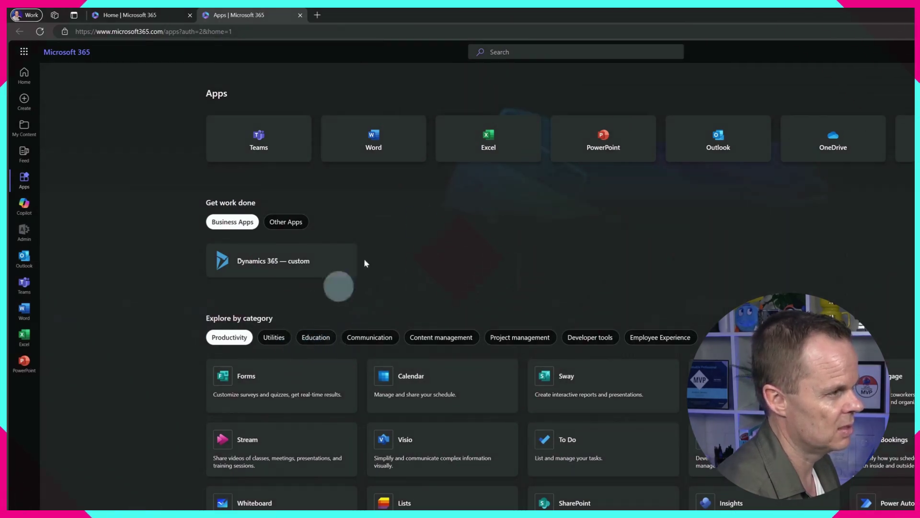
click(502, 52)
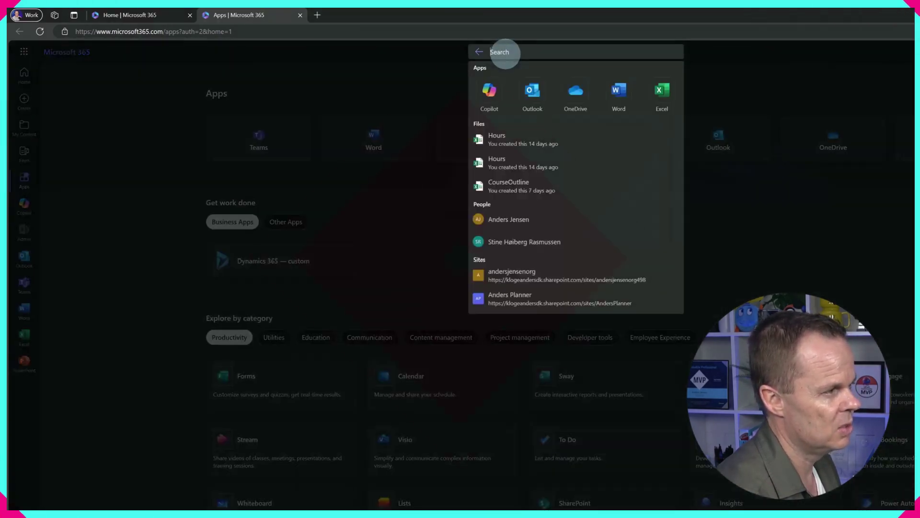
text(wh)
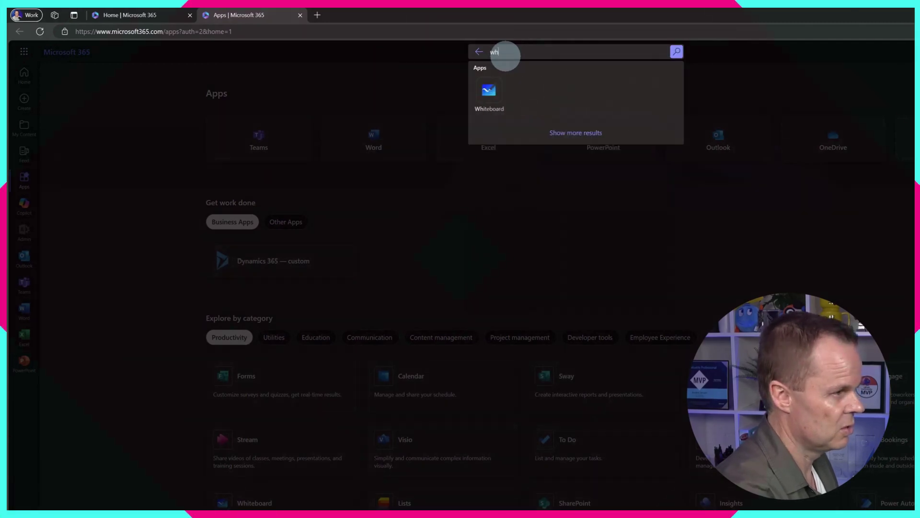
text(iteboard)
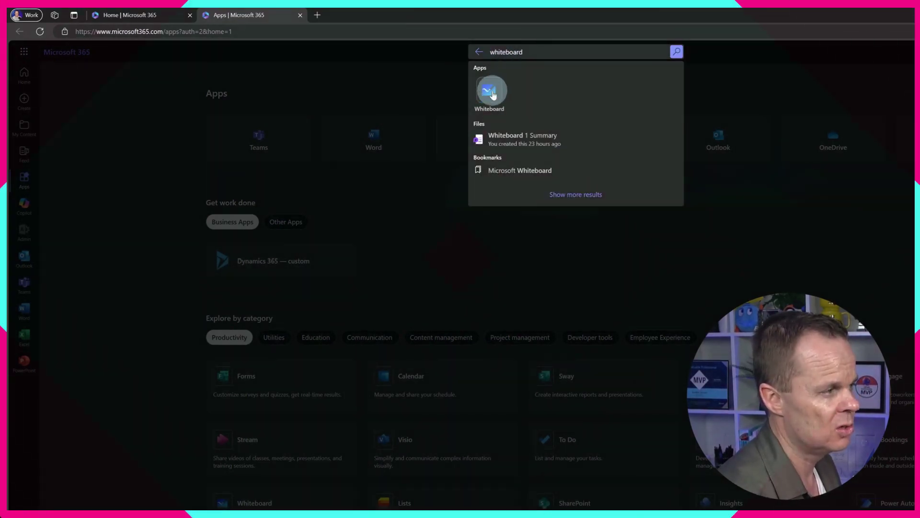
click(491, 94)
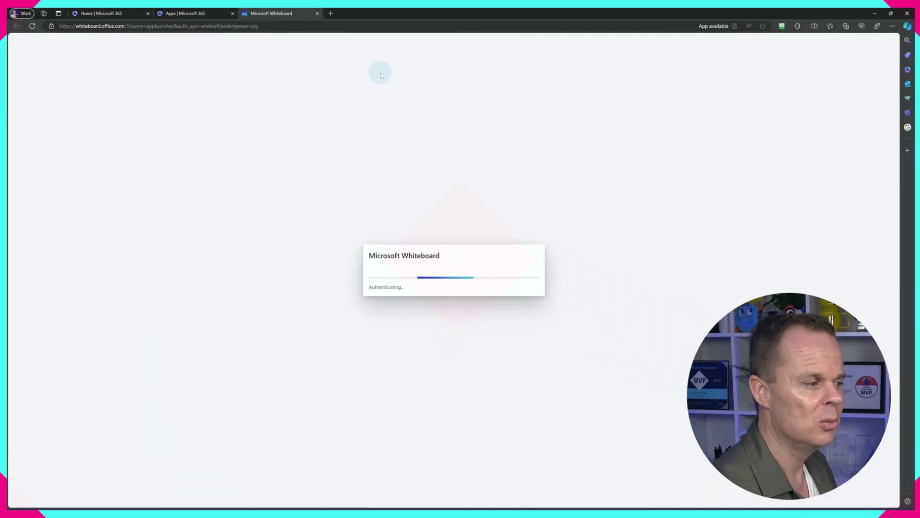